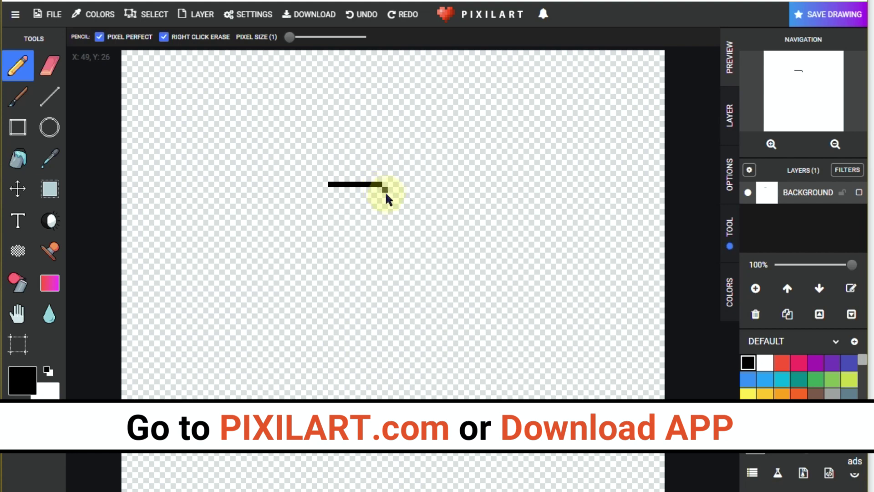
Step: Draw the character's head, ear and neck outline in black one-pixel lines, adding the eyes, nose and mouth
drag(396, 208, 396, 211)
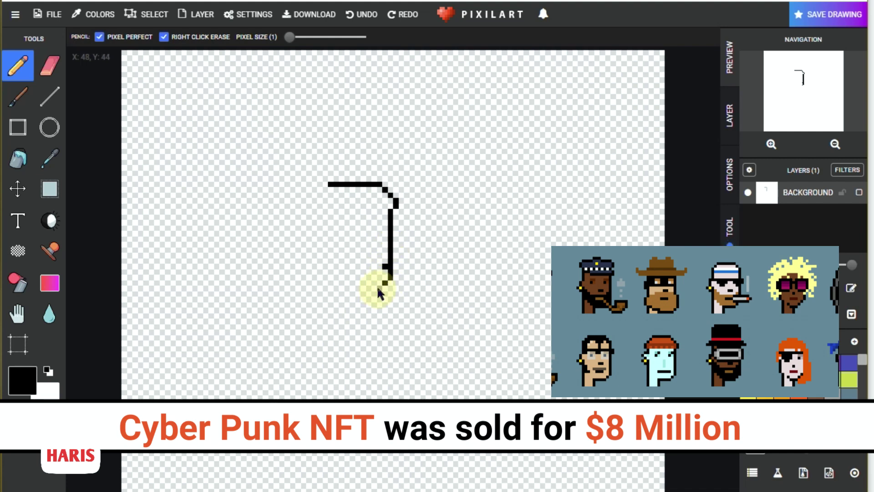
drag(378, 288, 373, 293)
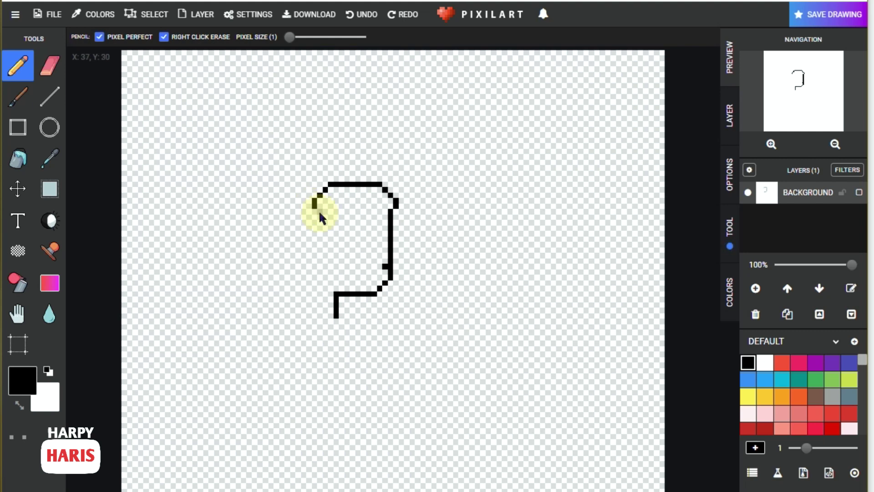
drag(320, 212, 307, 224)
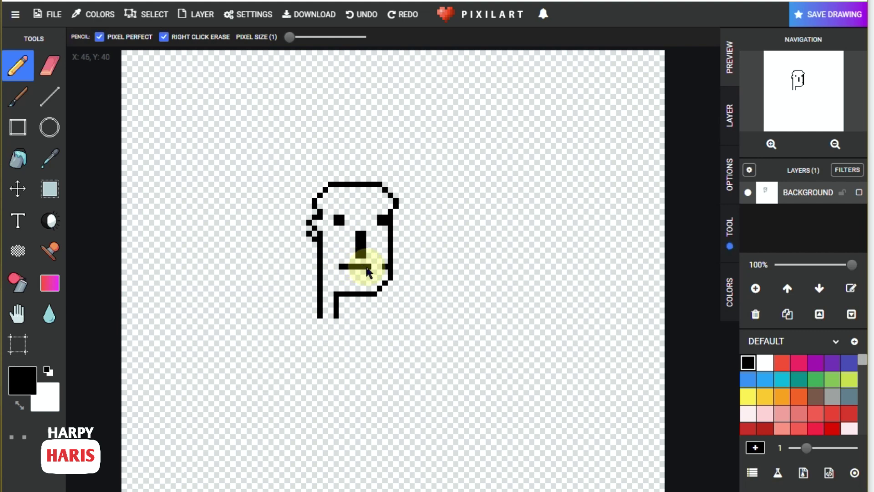
key(e)
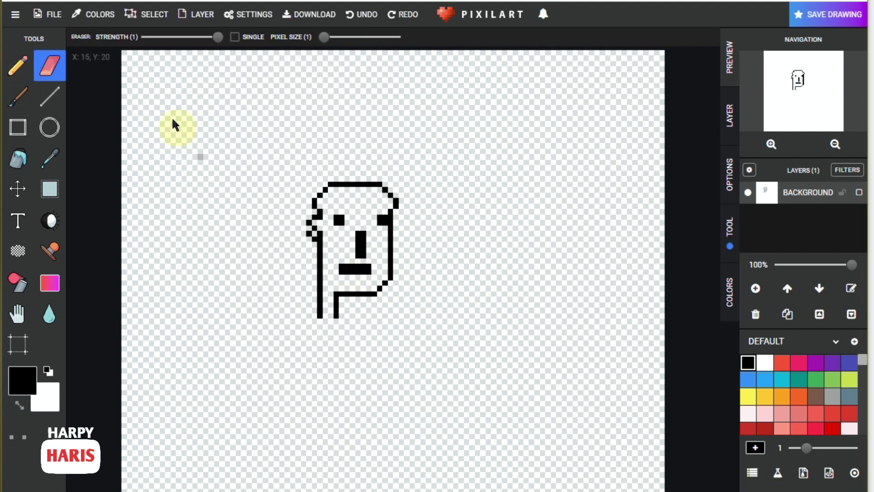
key(b)
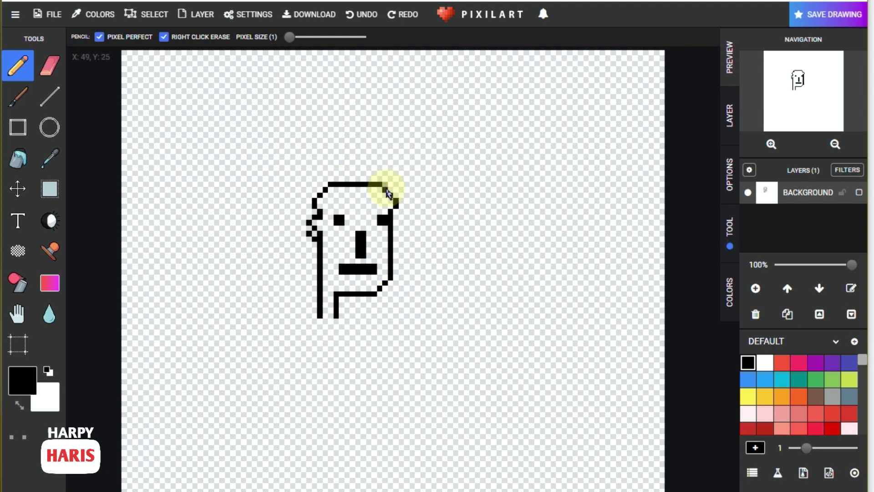
Step: Fill the cap area above the eyes with red, keeping the black outline intact
click(755, 448)
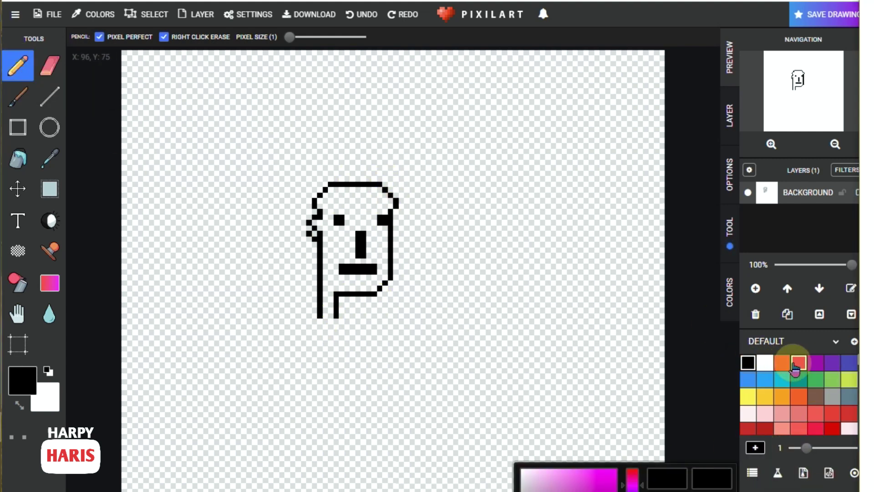
click(781, 362)
drag(390, 209, 318, 210)
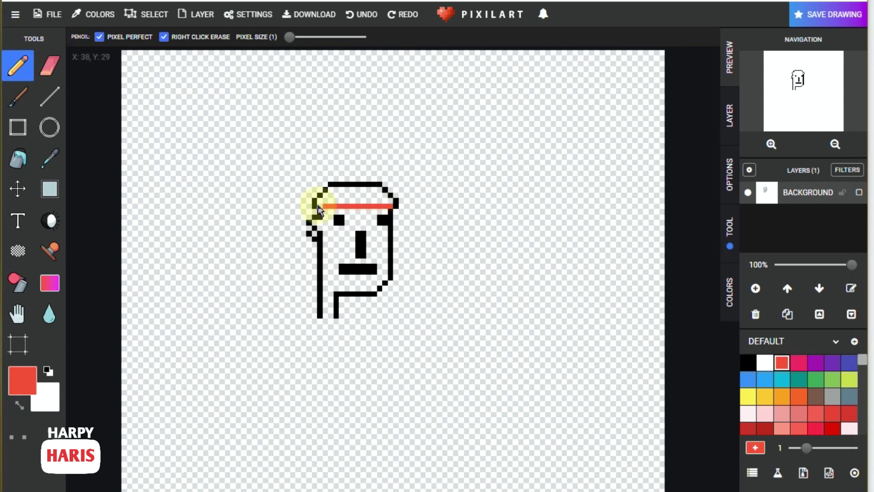
key(e)
click(18, 65)
click(748, 362)
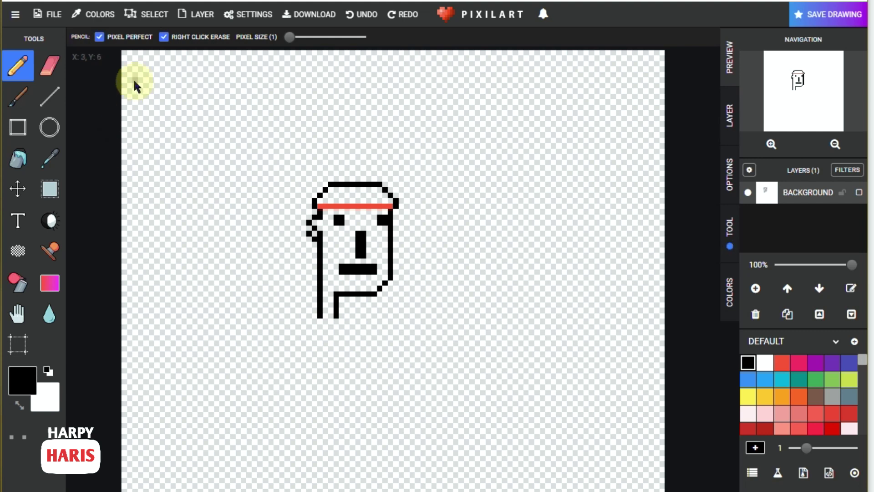
click(754, 360)
click(781, 362)
click(367, 211)
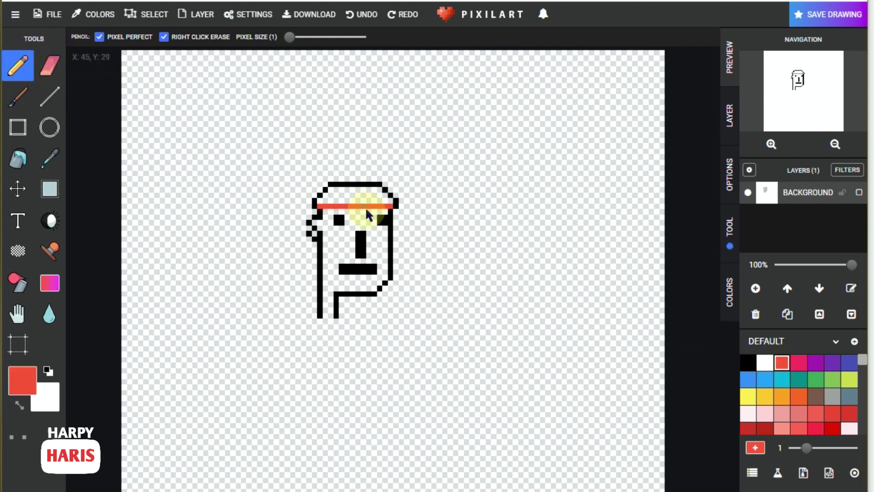
mouse_move(378, 206)
mouse_down()
mouse_move(318, 195)
mouse_move(383, 196)
mouse_move(368, 187)
mouse_move(370, 194)
mouse_move(318, 189)
mouse_up()
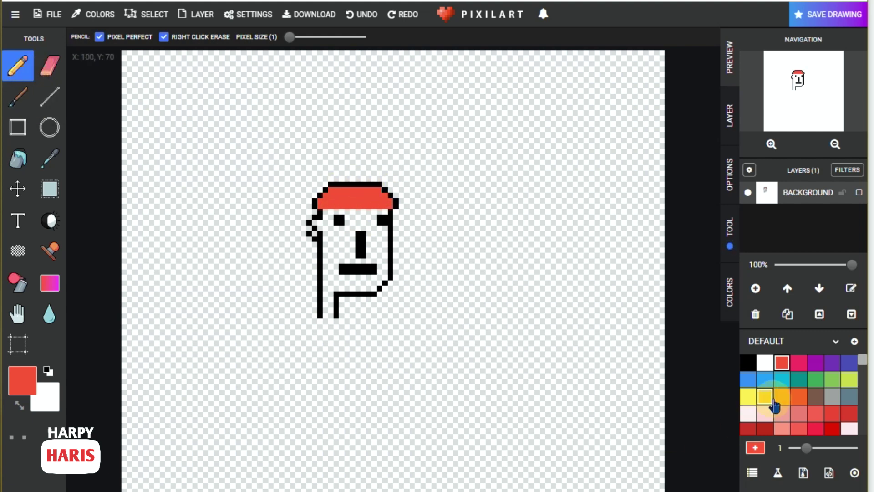
click(816, 413)
click(832, 413)
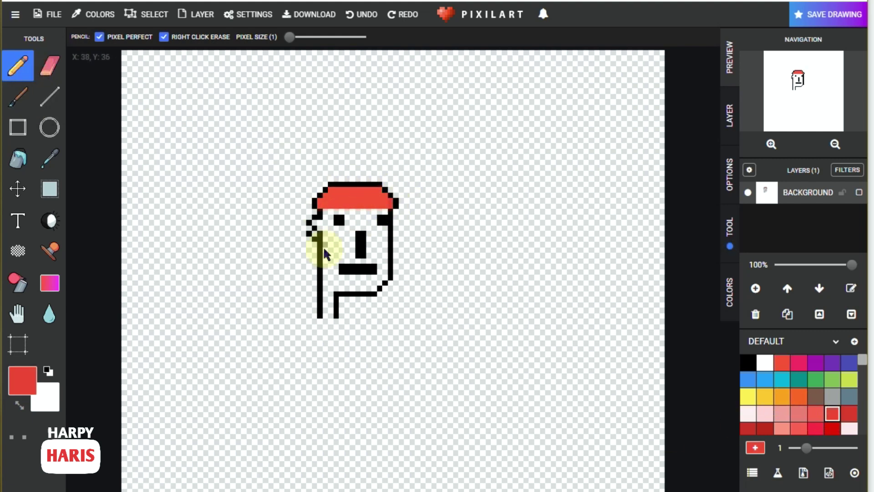
scroll(758, 400, down, 2)
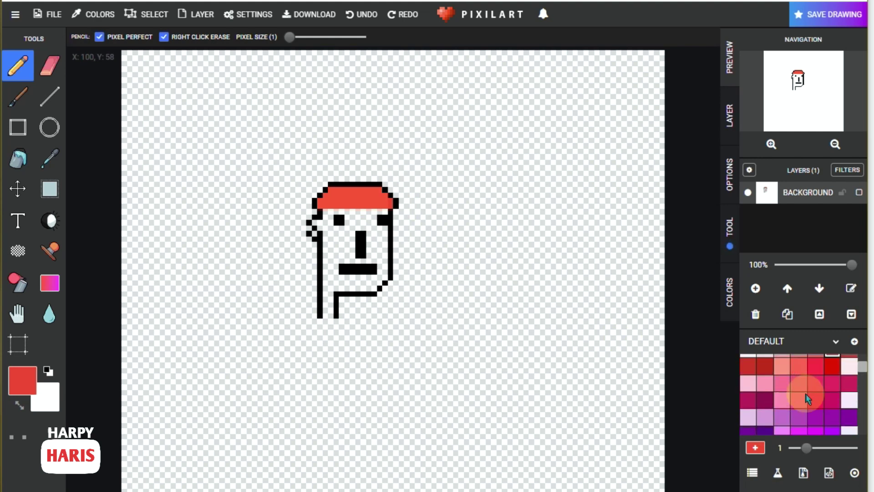
click(815, 365)
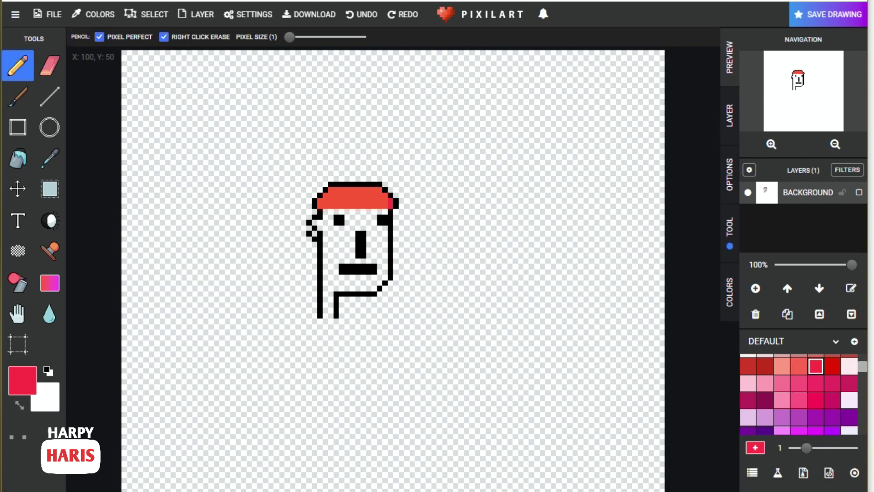
scroll(802, 392, up, 3)
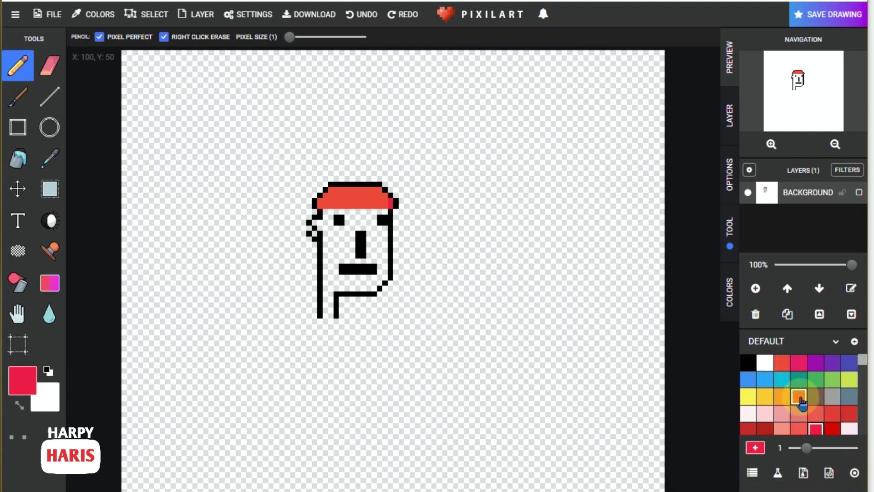
click(799, 396)
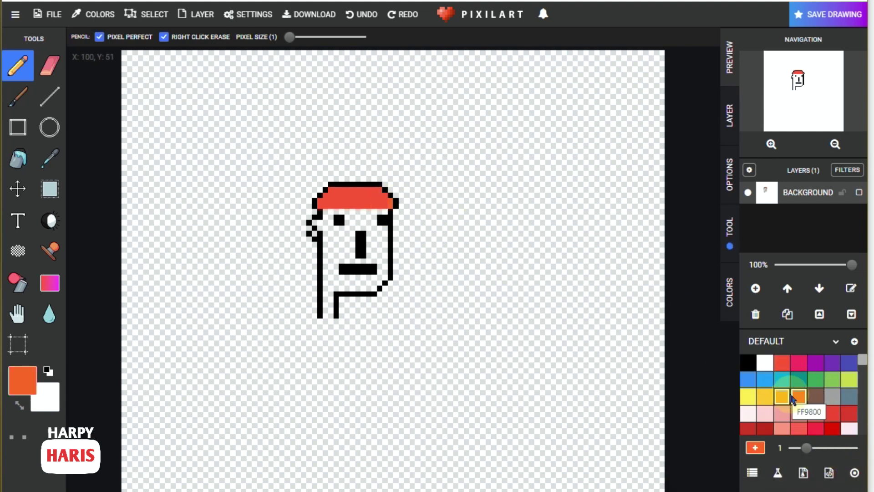
Step: Paint a brown band with alternating brown pixels along the cap's lower edge and fill the face and neck with cyan
click(814, 397)
mouse_move(386, 200)
mouse_down()
mouse_move(321, 207)
mouse_move(396, 208)
mouse_move(345, 210)
mouse_move(388, 207)
mouse_up()
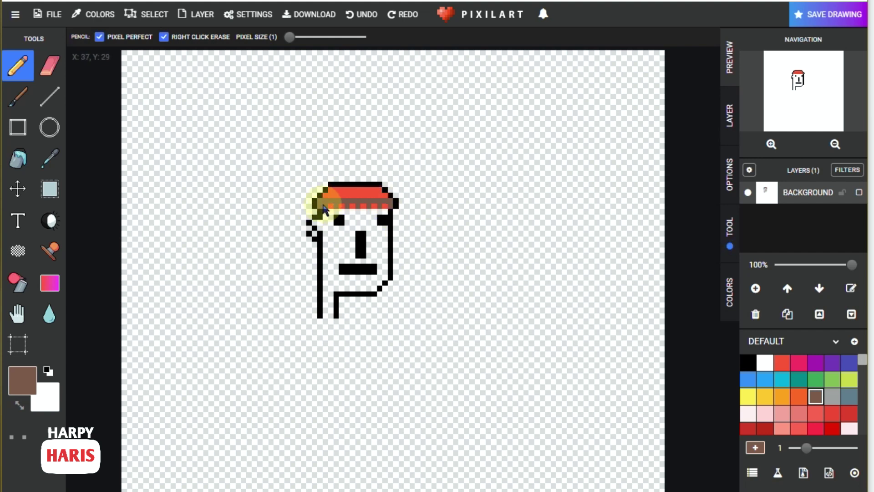
click(781, 378)
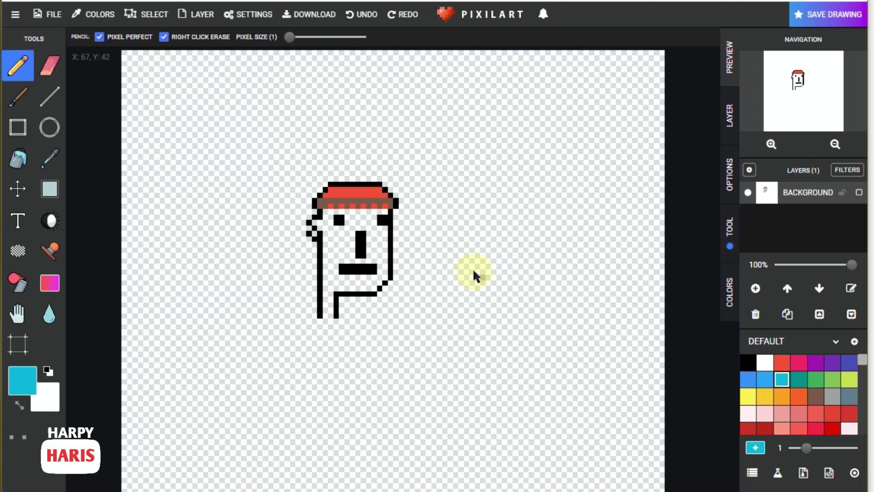
drag(323, 211, 388, 212)
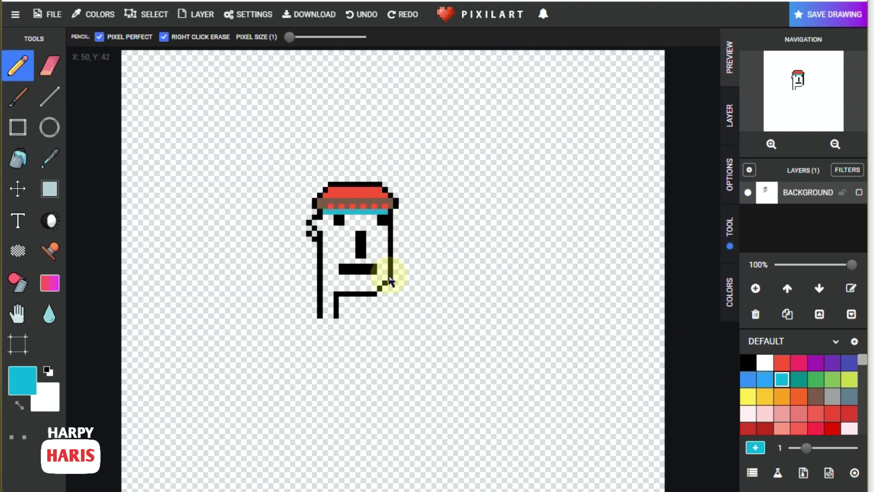
mouse_move(387, 248)
mouse_down()
mouse_move(387, 280)
mouse_move(327, 290)
mouse_move(327, 317)
mouse_move(326, 220)
mouse_move(333, 218)
mouse_move(323, 269)
mouse_move(330, 225)
mouse_move(334, 283)
mouse_move(374, 287)
mouse_move(330, 282)
mouse_move(383, 277)
mouse_move(339, 280)
mouse_move(336, 258)
mouse_move(334, 231)
mouse_move(348, 217)
mouse_move(373, 217)
mouse_move(380, 268)
mouse_move(380, 230)
mouse_move(368, 224)
mouse_move(375, 220)
mouse_move(344, 228)
mouse_move(344, 261)
mouse_move(371, 261)
mouse_move(345, 263)
mouse_move(348, 230)
mouse_move(369, 230)
mouse_move(348, 230)
mouse_move(369, 234)
mouse_move(370, 256)
mouse_move(353, 254)
mouse_move(353, 237)
mouse_move(350, 258)
mouse_move(342, 235)
mouse_move(312, 238)
mouse_up()
Step: Add a yellow earring pixel at the lower part of the ear and fill the rest of the ear with cyan
click(765, 396)
click(314, 232)
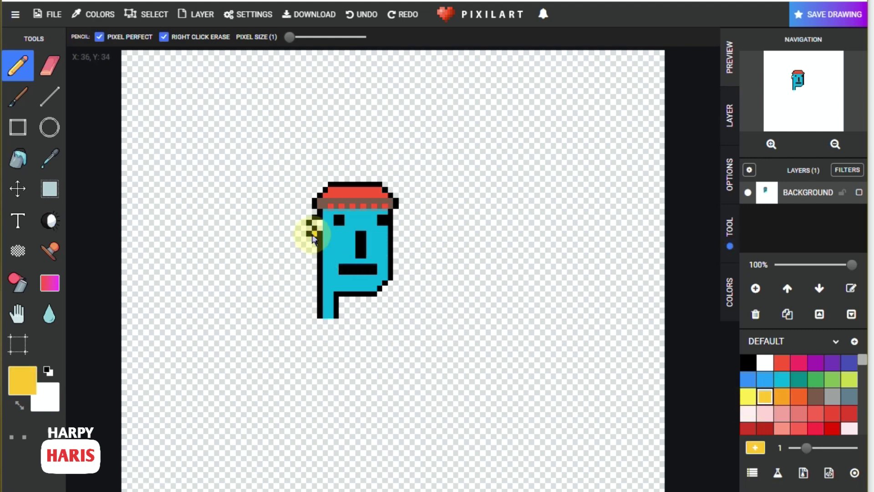
click(382, 225)
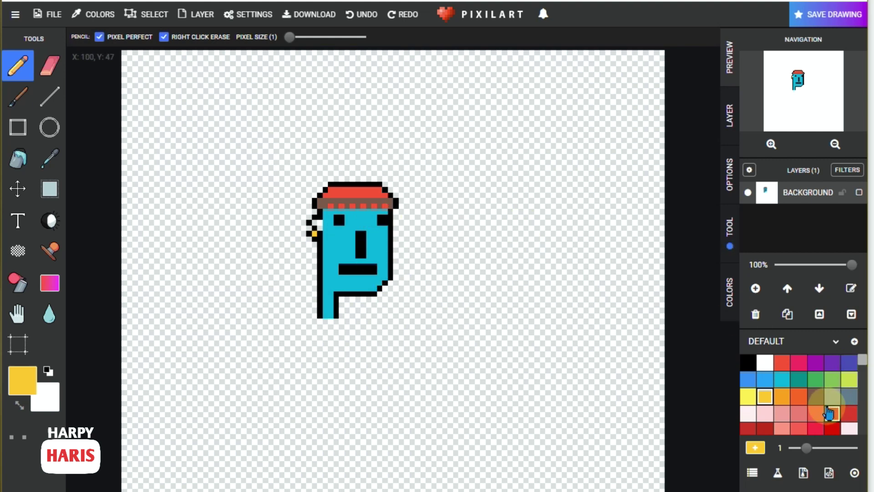
click(781, 378)
click(318, 234)
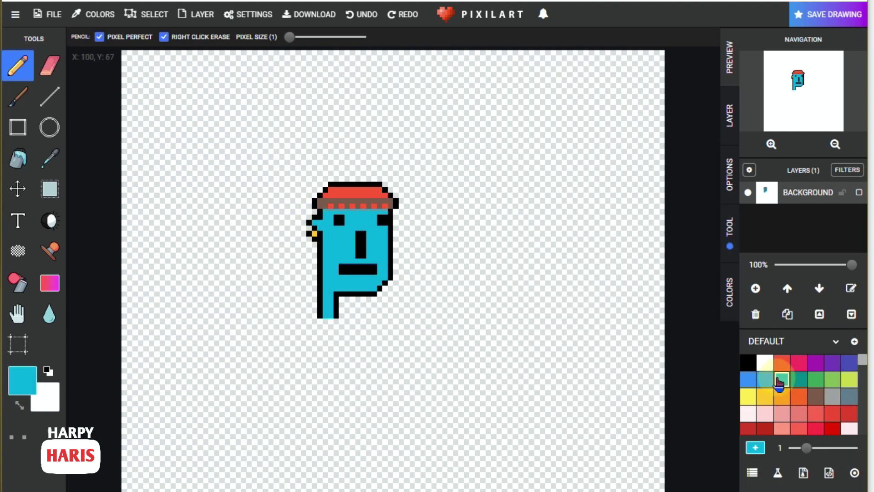
Step: Shade the inner ear, parts of both eyes, the nose and parts of the mouth with dark teal
click(765, 379)
click(318, 223)
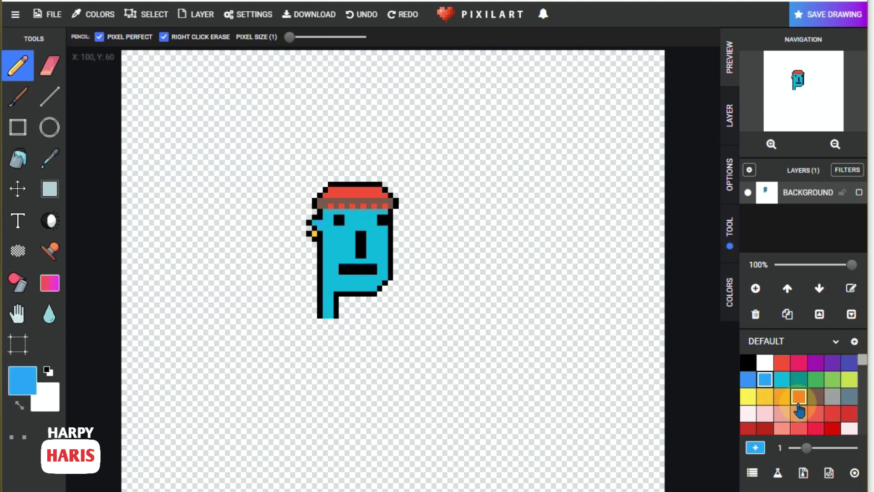
click(798, 379)
click(319, 223)
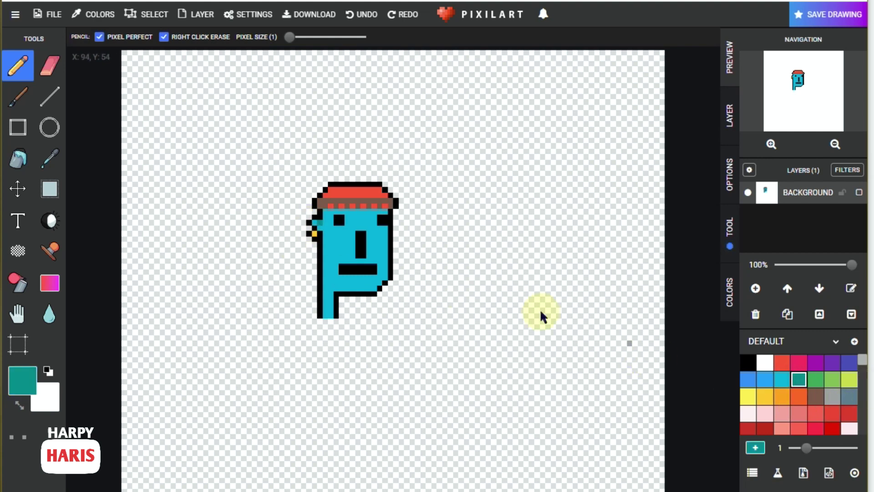
click(337, 218)
click(382, 219)
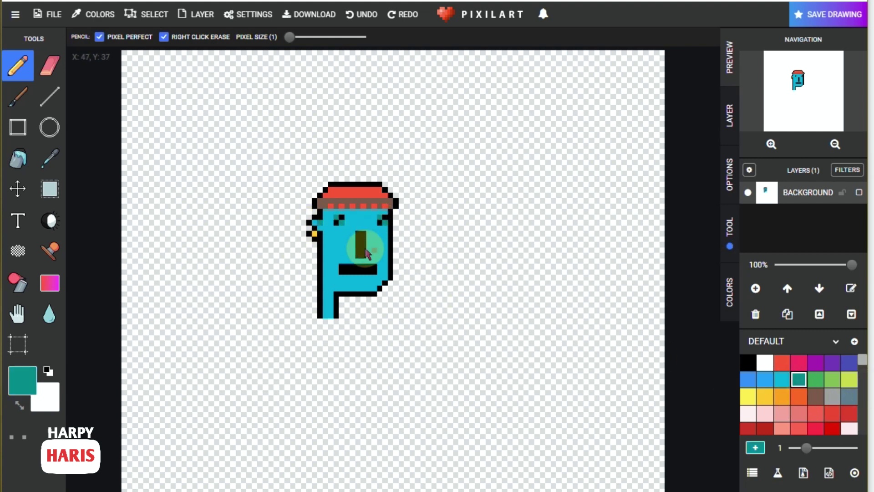
mouse_move(363, 253)
mouse_down()
mouse_move(356, 249)
mouse_move(364, 238)
mouse_move(361, 272)
mouse_move(371, 272)
mouse_up()
Step: Refine the mouth by restoring black pixels in its lower row and coloring its lower corners dark teal
click(748, 362)
click(350, 273)
click(48, 65)
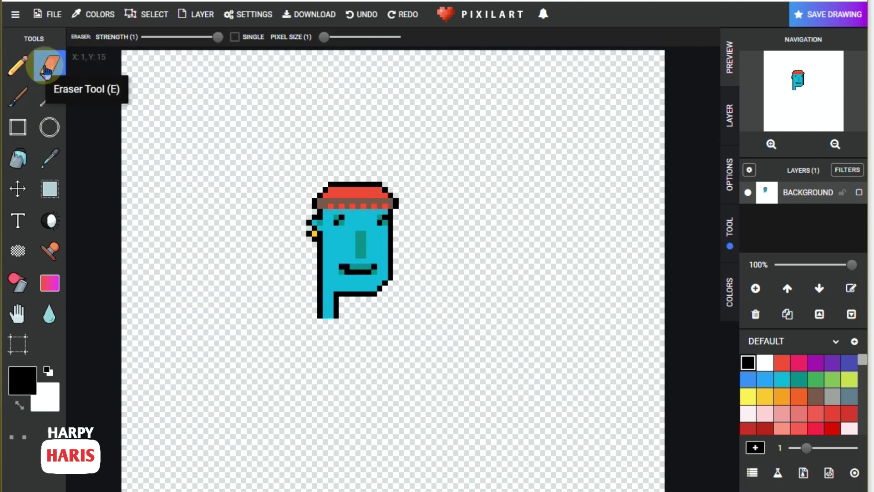
click(18, 65)
click(799, 379)
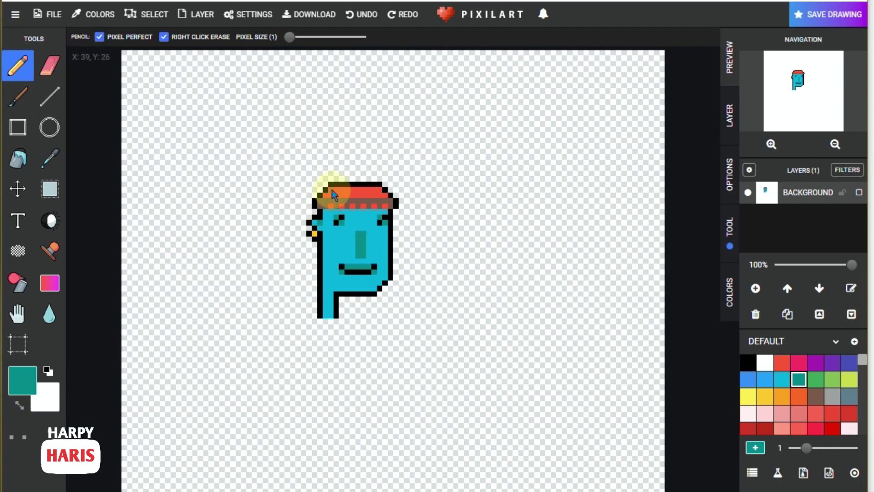
Step: Fill the transparent background around the head with green using the Bucket tool
click(771, 144)
scroll(606, 257, down, 2)
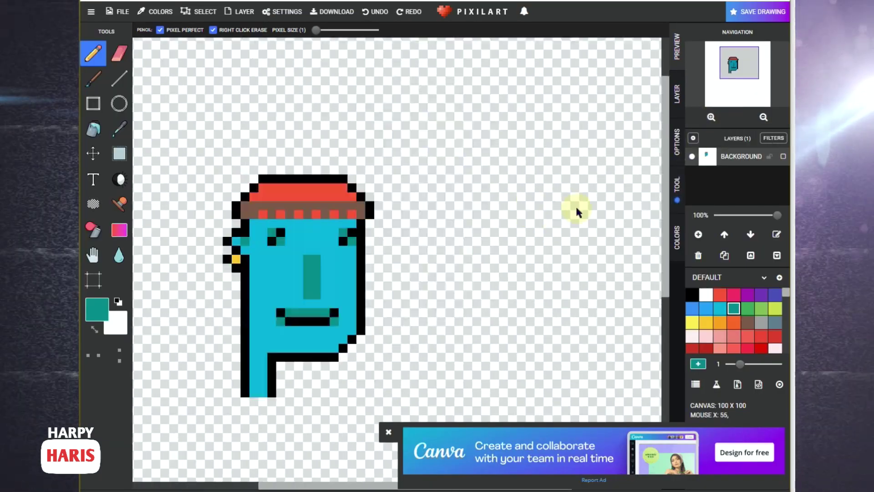
scroll(606, 257, up, 2)
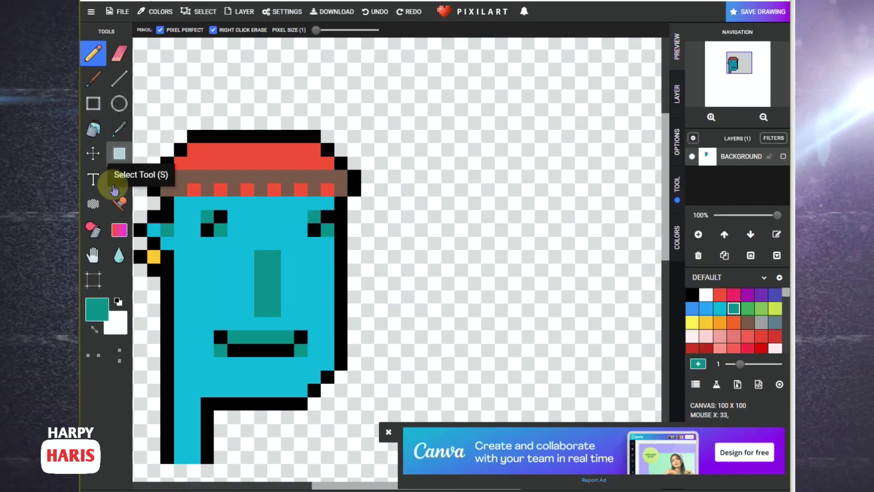
click(93, 255)
mouse_move(380, 283)
mouse_down()
mouse_move(528, 211)
mouse_move(568, 221)
mouse_move(548, 233)
mouse_up()
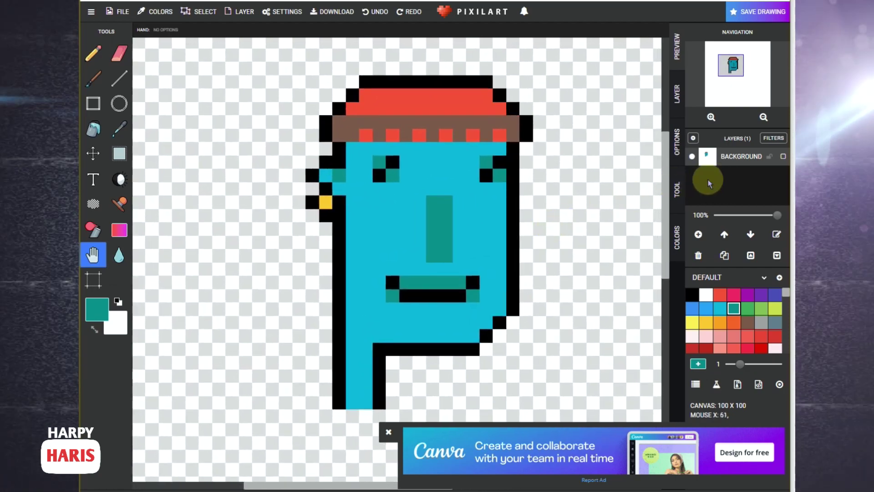
key(b)
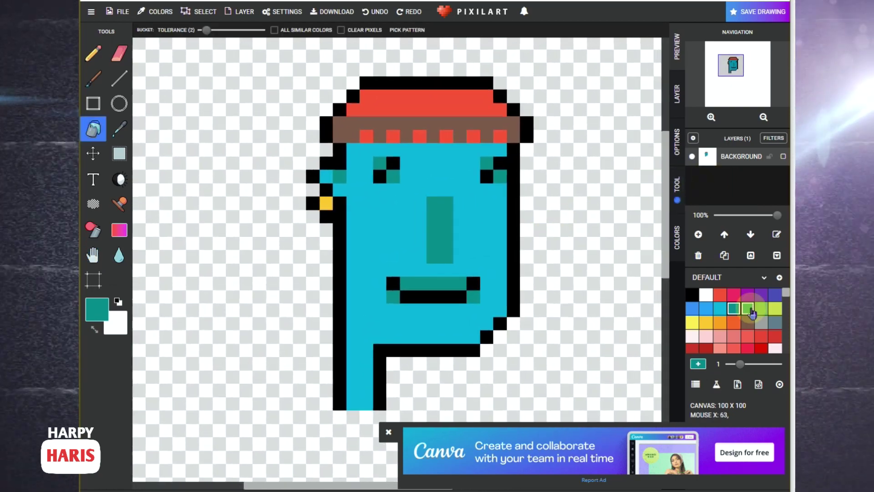
click(748, 308)
click(618, 248)
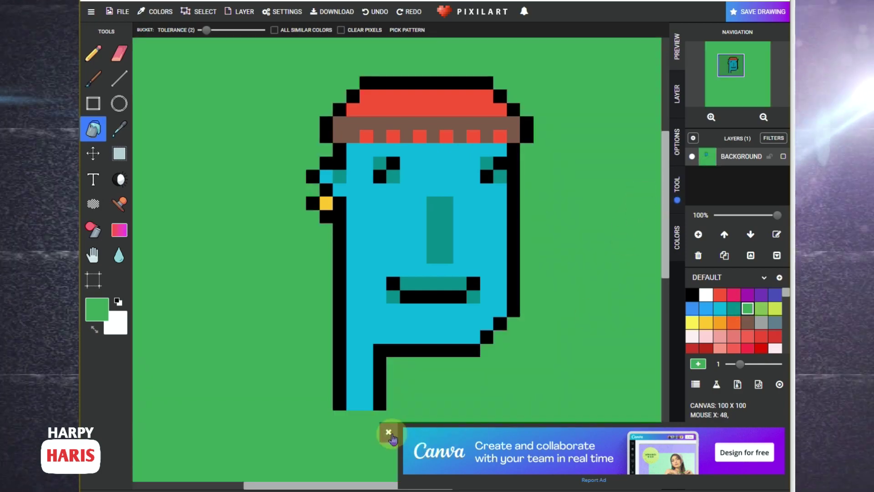
Step: Close the advertisement banner that covers part of the canvas
click(389, 431)
click(763, 118)
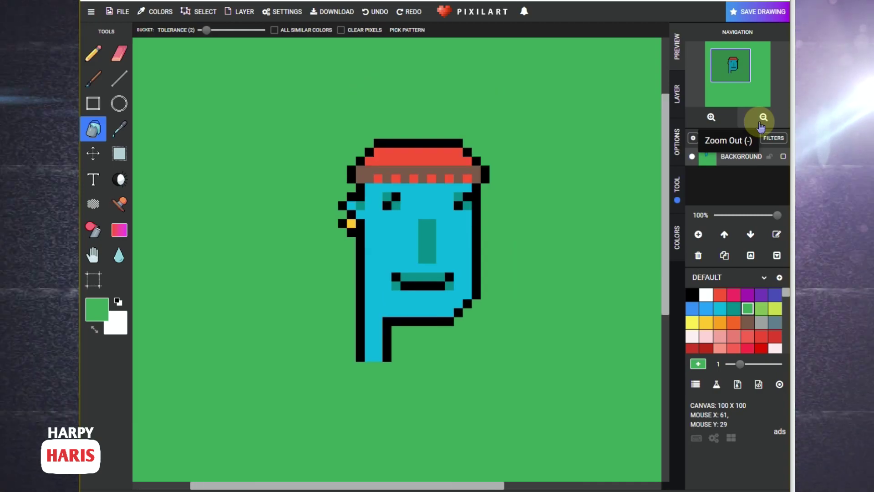
scroll(580, 246, down, 2)
scroll(579, 247, up, 2)
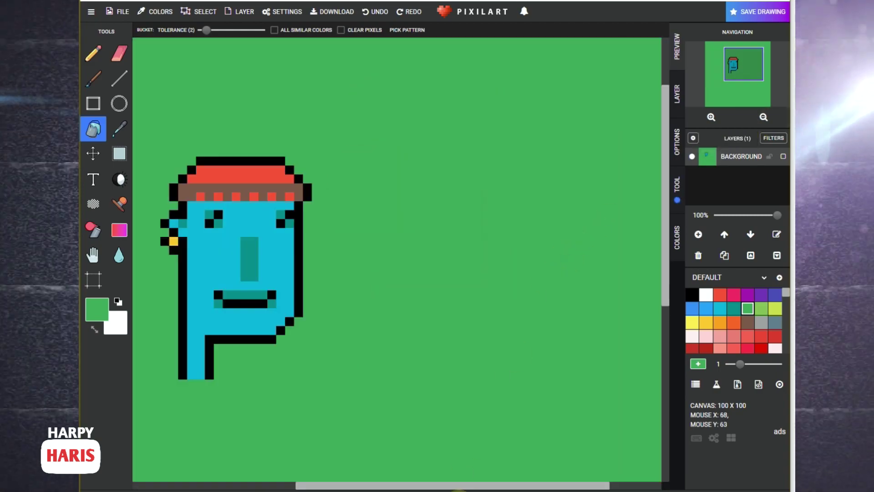
drag(467, 487, 357, 484)
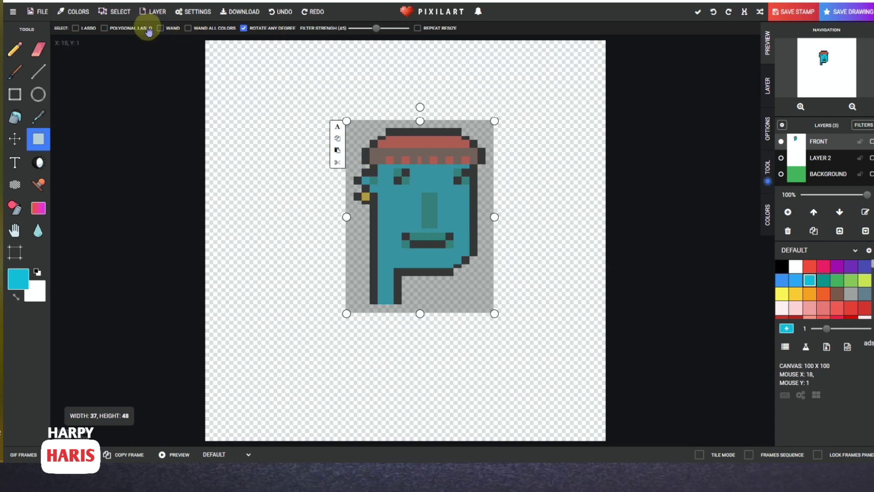
Step: Move the selected head on the Front layer toward the center of the canvas and deselect it
drag(416, 207, 400, 236)
click(595, 223)
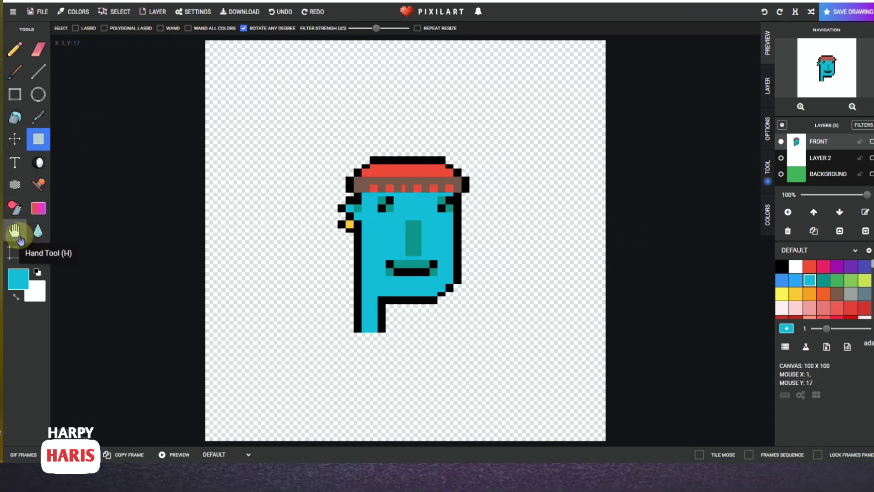
Step: Align the head on the Front layer to the center of the canvas and show the green Background layer
click(15, 230)
click(14, 139)
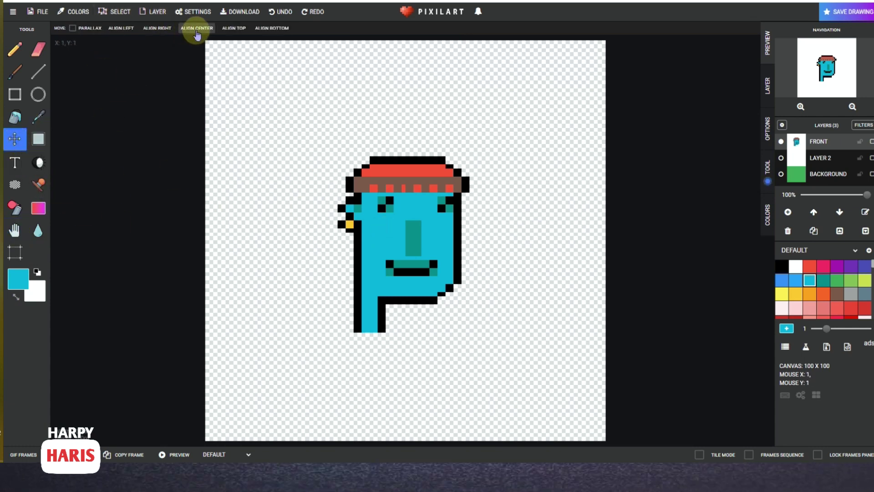
click(197, 29)
click(781, 174)
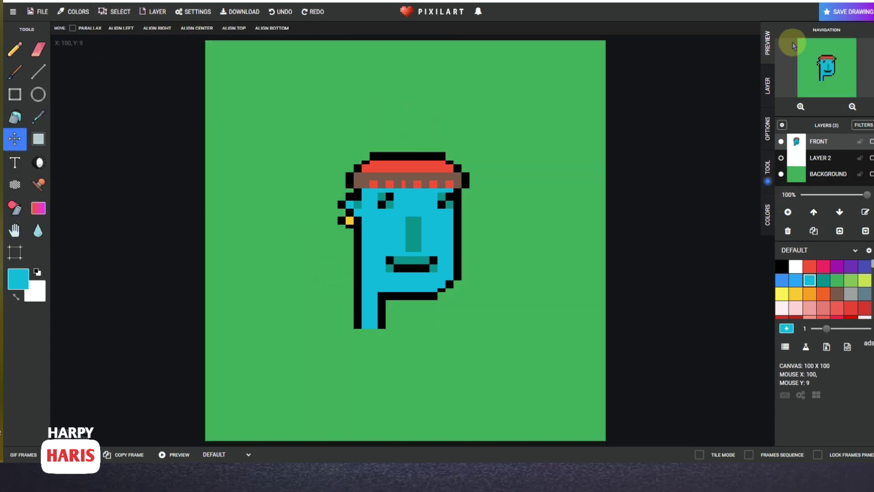
Step: Download the finished drawing as a 1600 x 1600 PNG and view the exported image
click(240, 11)
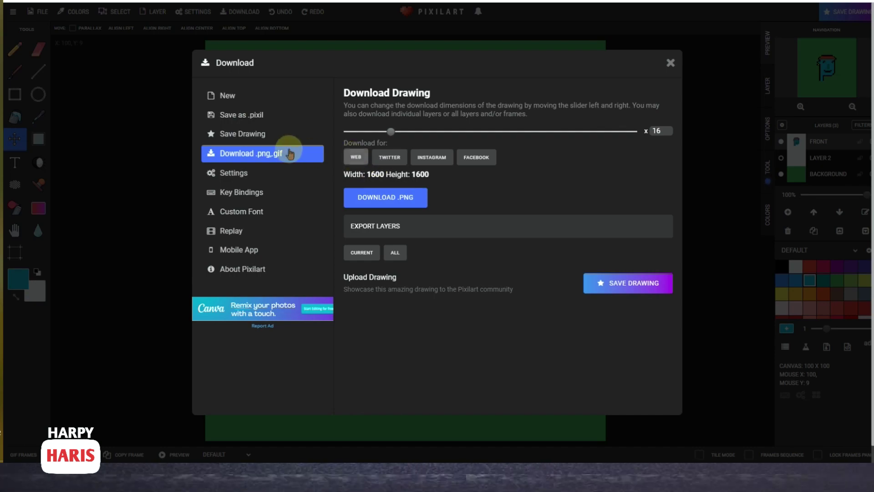
click(392, 197)
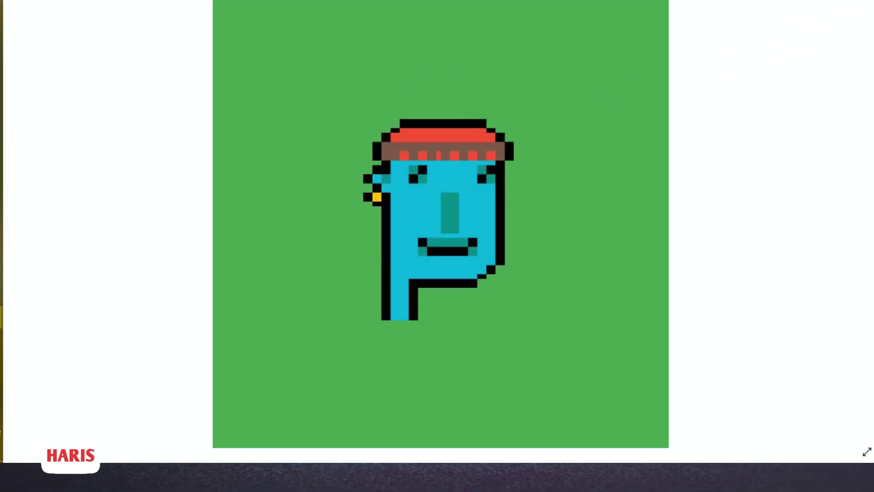
click(843, 20)
Step: Switch to OpenSea, start creating an item and sign in by approving the MetaMask wallet's signature request
click(466, 97)
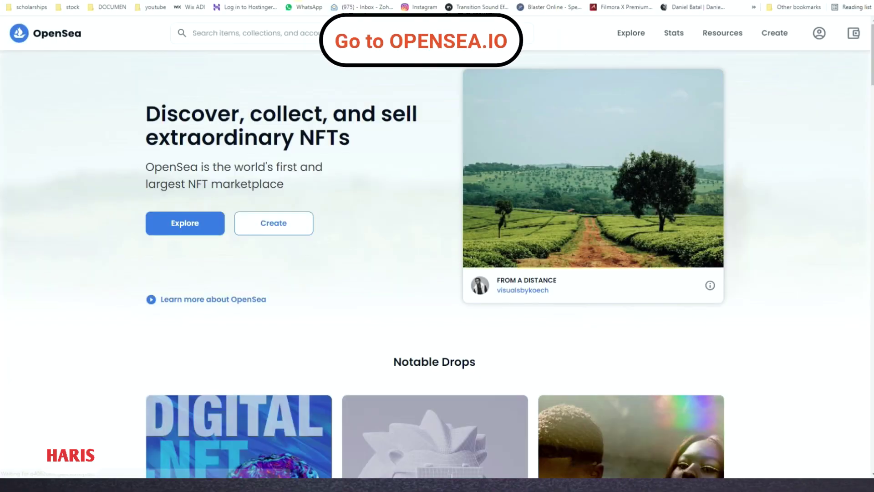
click(784, 42)
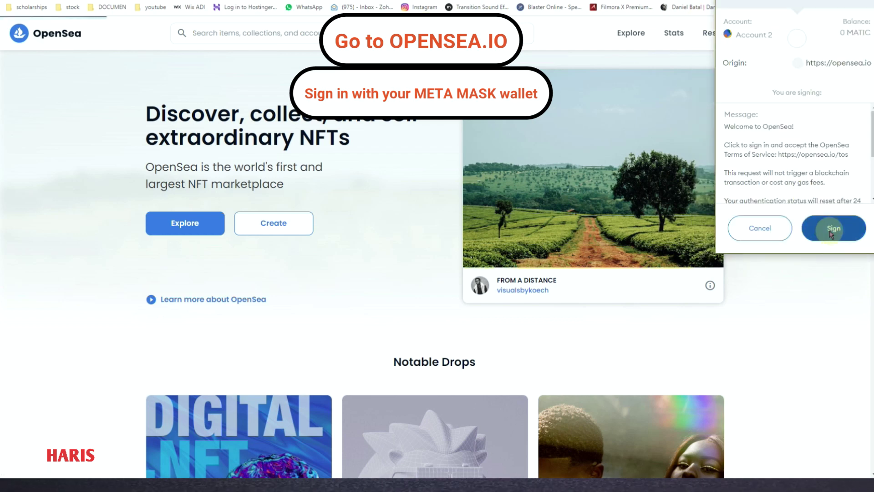
click(832, 232)
Step: Upload the image pixil-frame-0 (2) from the Desktop as the new item's artwork
scroll(749, 217, down, 2)
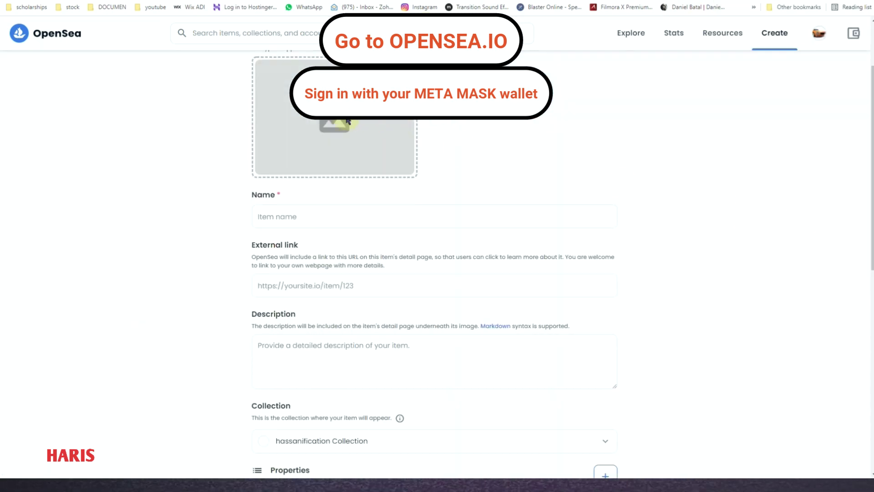
click(335, 116)
click(37, 41)
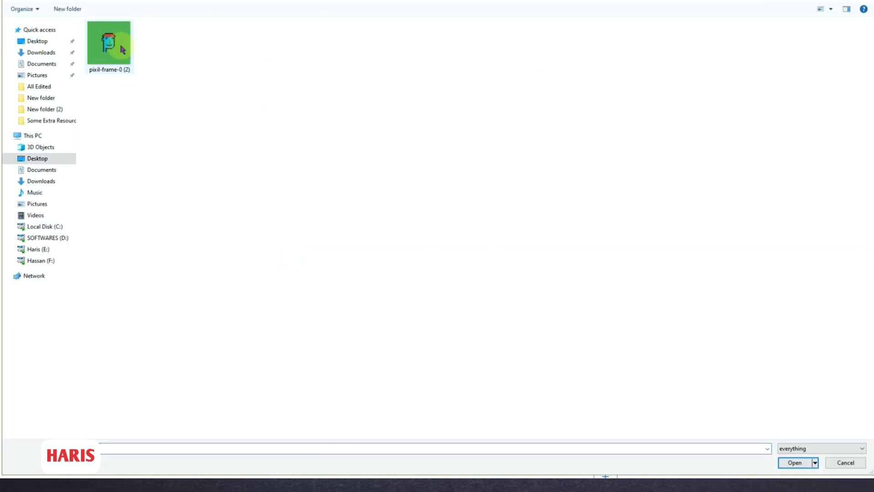
double_click(109, 45)
Step: Name the item "Cyber Punk Smiling" and enter "CyberPunk Smiling Face" as its description
click(380, 219)
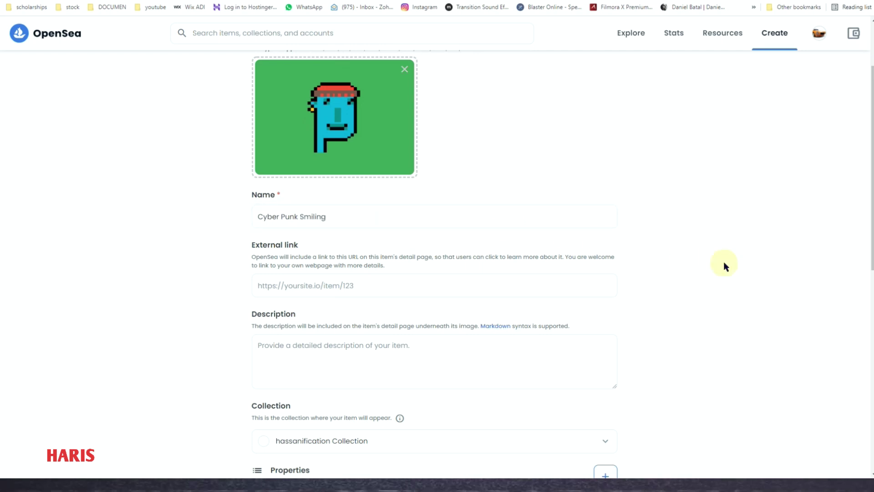
scroll(398, 263, down, 3)
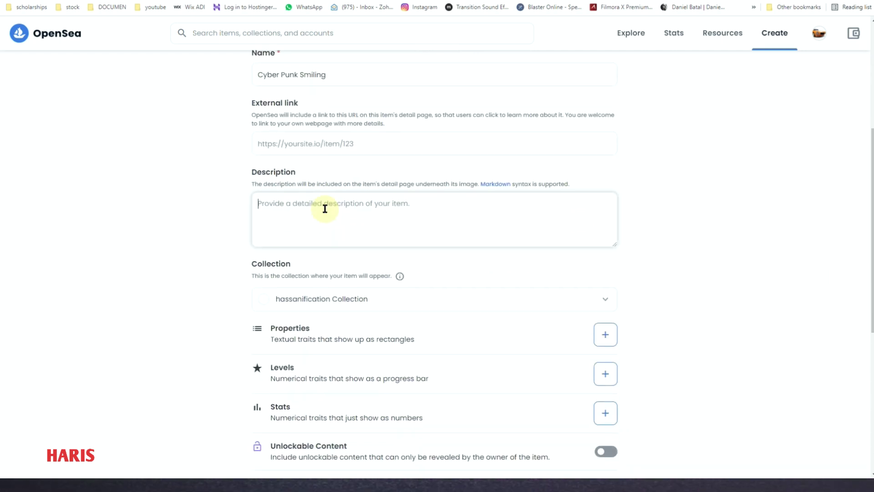
text(CyberPunk Smiling Face)
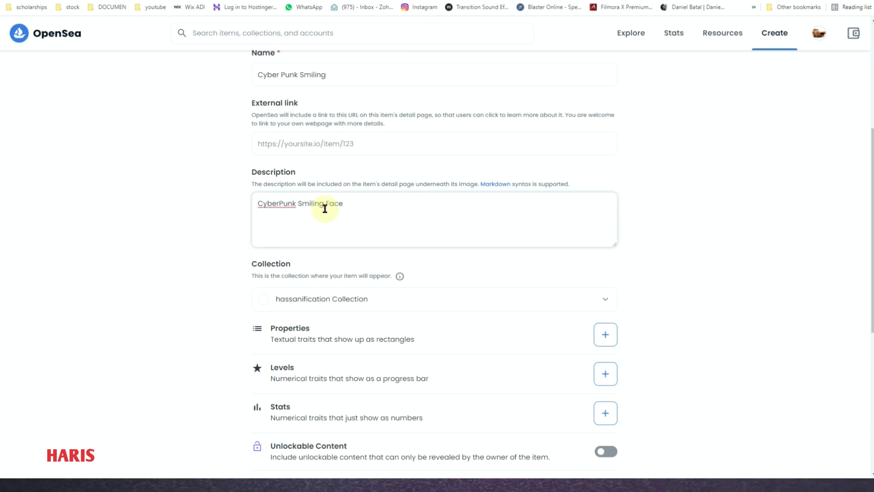
scroll(324, 209, up, 3)
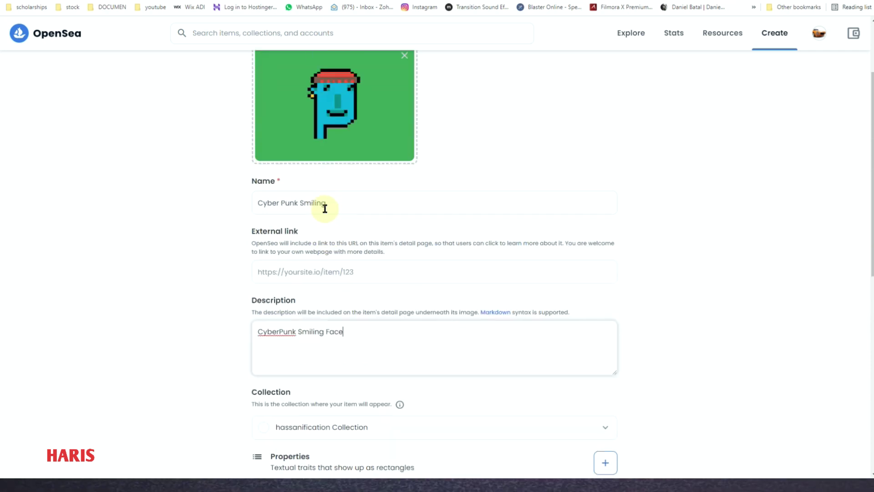
scroll(671, 291, down, 2)
scroll(719, 291, up, 2)
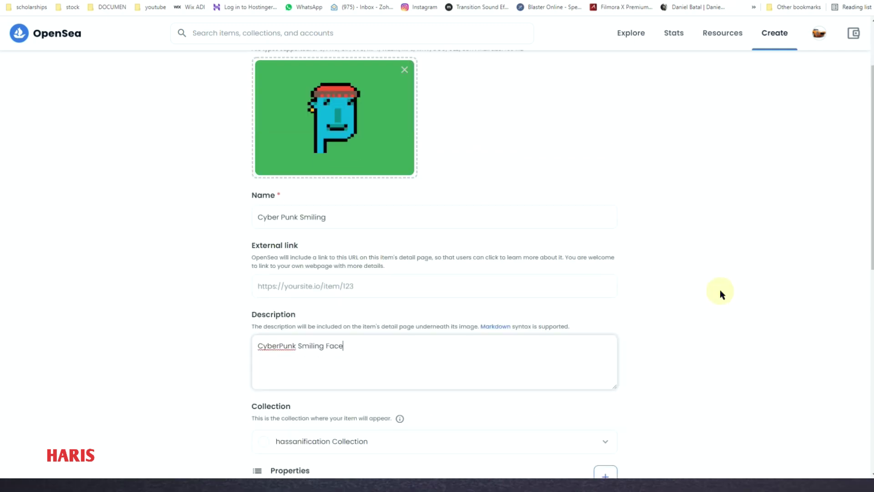
Step: Add a property to the item with type CyberPunk and name Male, and save it
scroll(396, 244, down, 7)
click(617, 120)
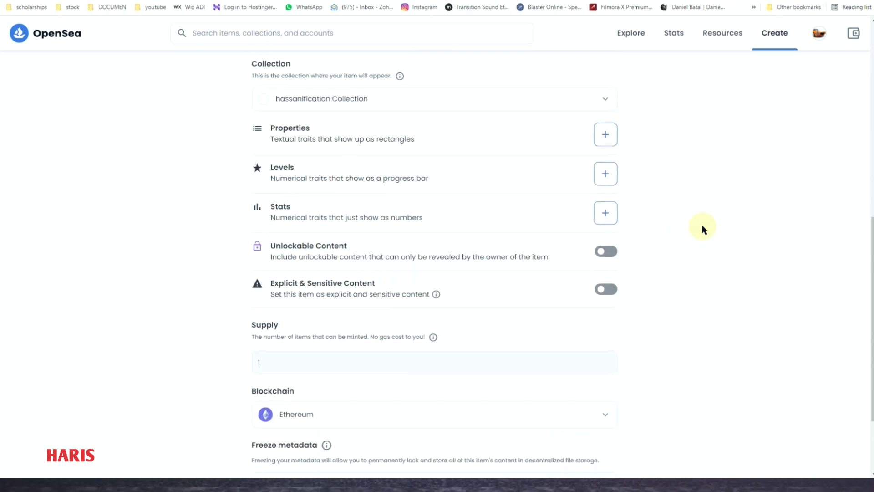
click(601, 151)
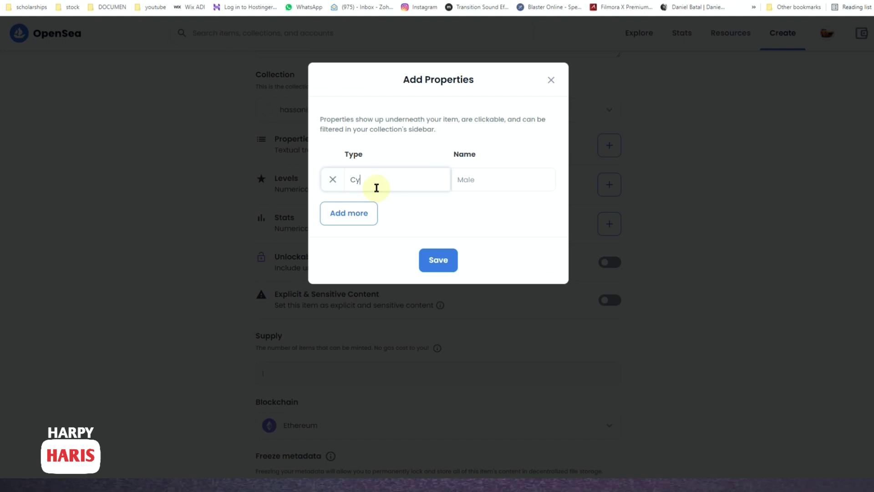
text(CyberPunk)
key(Tab)
text(M)
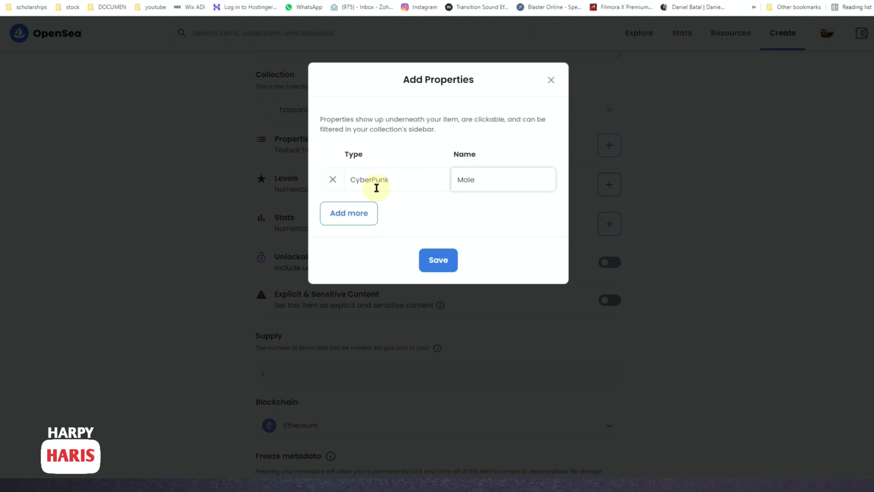
click(435, 259)
Step: Set the item's blockchain to Polygon and enter a supply of 5
scroll(587, 226, down, 4)
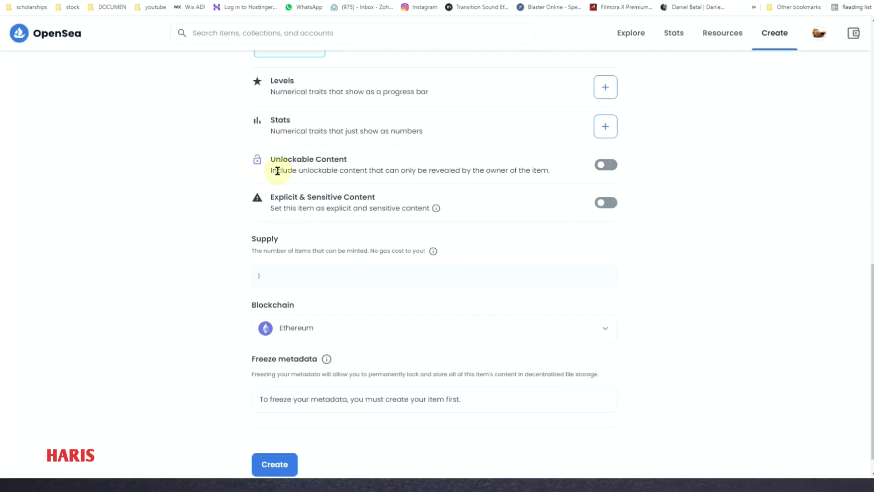
click(501, 303)
click(300, 335)
click(265, 251)
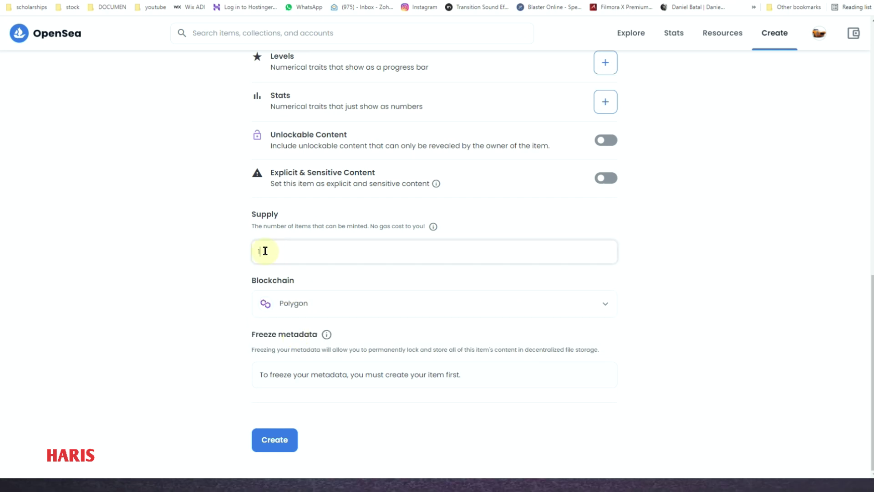
text(5)
click(136, 292)
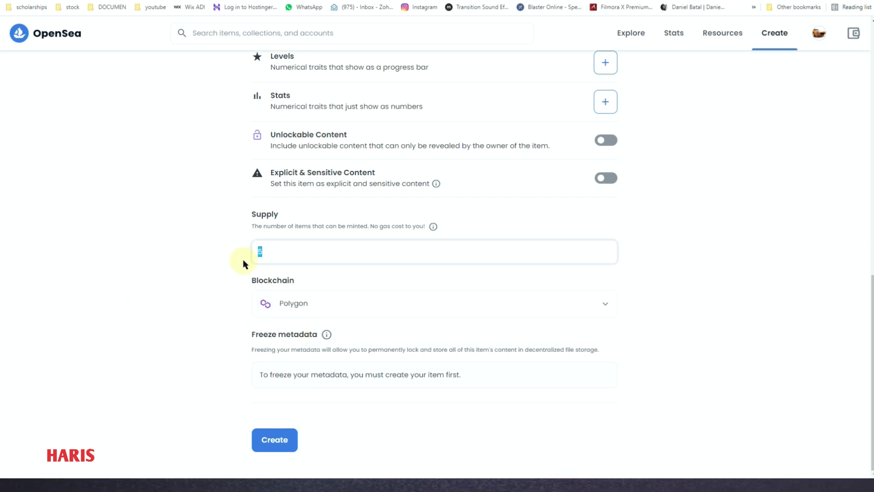
Step: Create the item, dismiss the creation notice and start listing it for sale
click(273, 440)
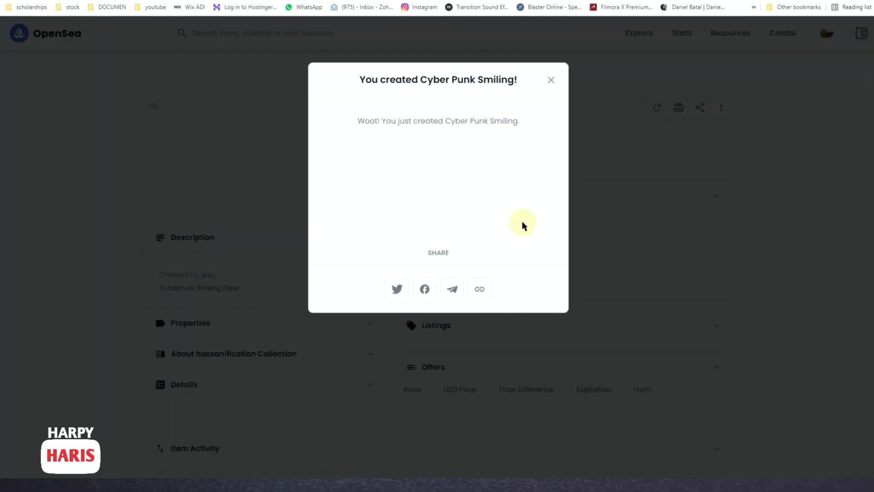
click(549, 81)
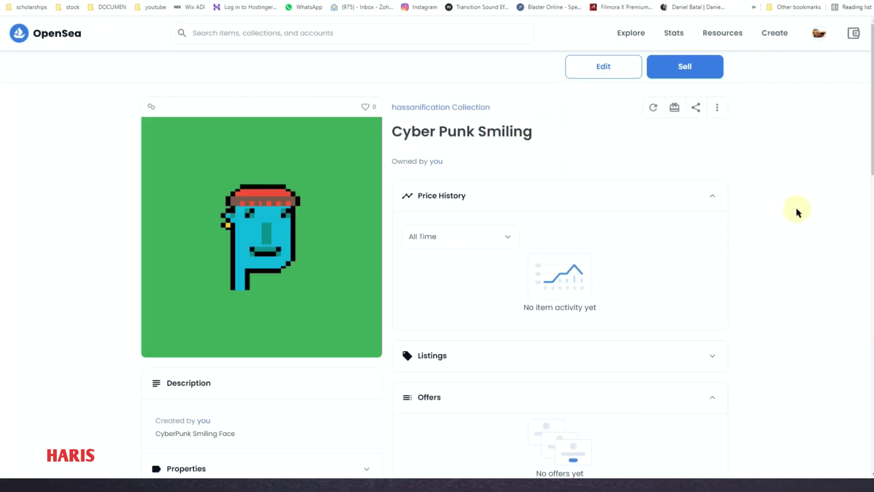
click(696, 65)
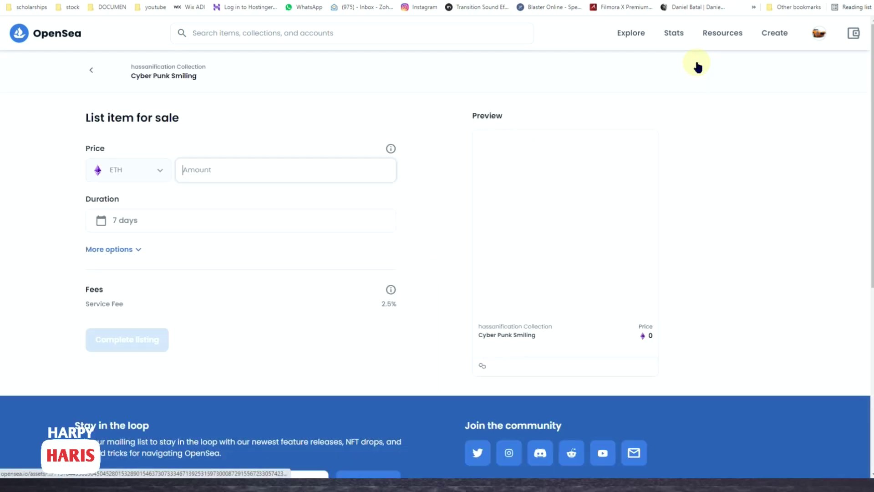
Step: Set the item's sale price to 0.01 ETH
scroll(343, 291, down, 1)
click(217, 126)
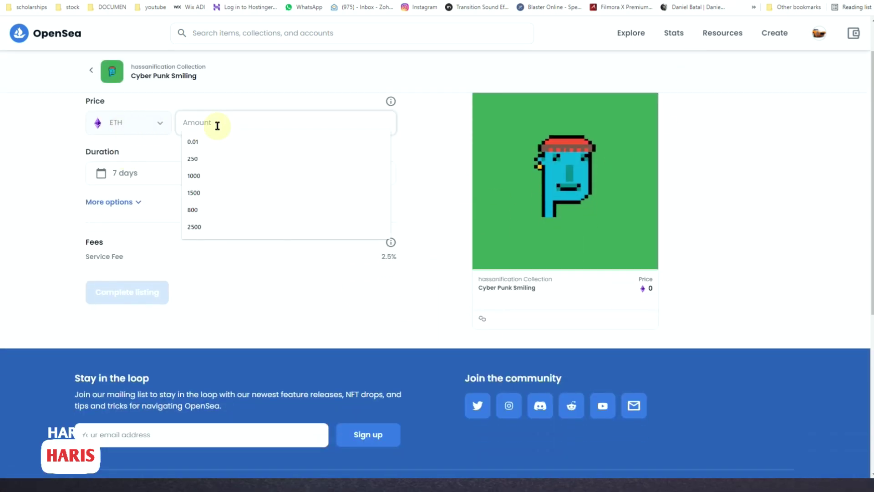
key(Down)
key(Return)
scroll(243, 203, up, 1)
Step: Set the listing's duration to 1 month
click(180, 234)
scroll(370, 314, down, 2)
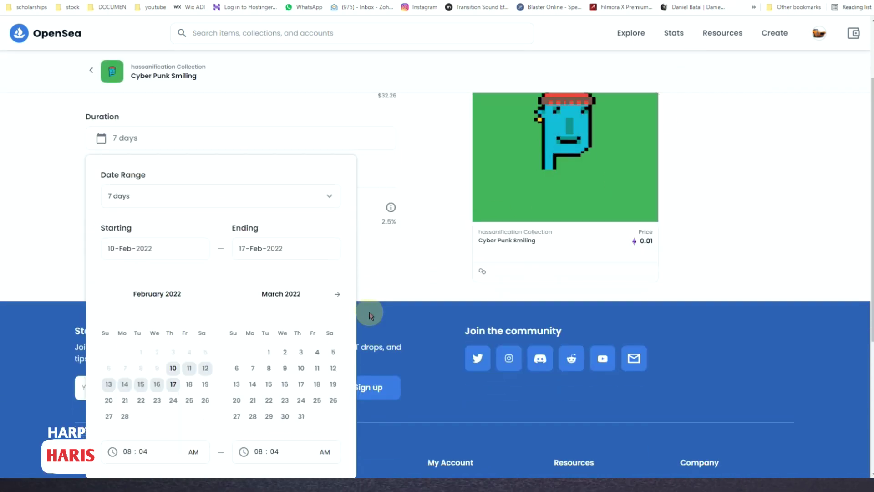
scroll(369, 314, down, 1)
click(167, 151)
click(130, 222)
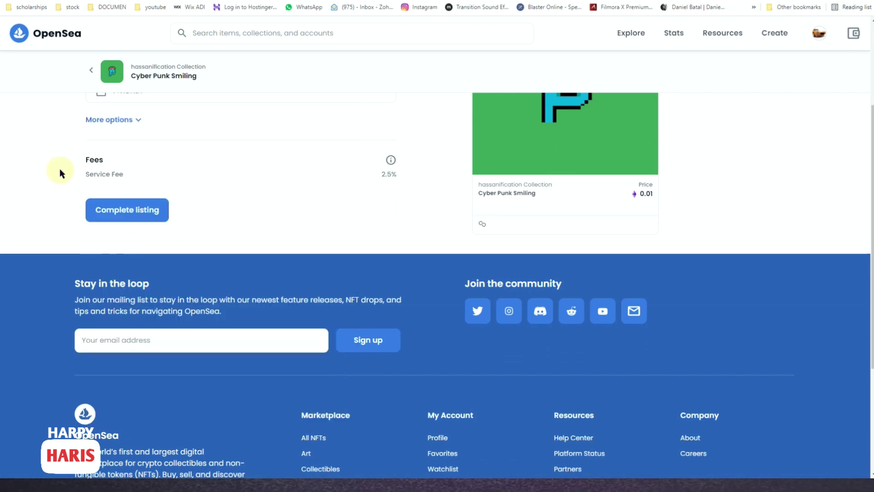
scroll(121, 202, up, 2)
click(127, 211)
click(131, 251)
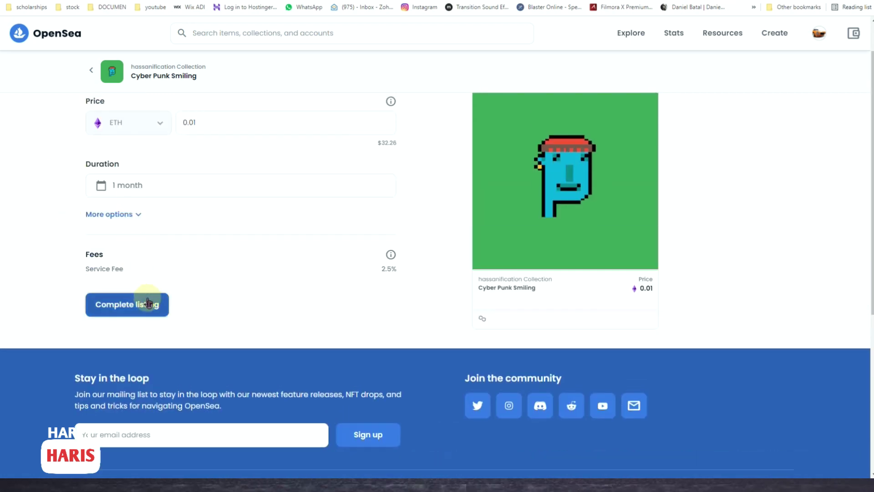
Step: Complete the listing and sign its message with the MetaMask wallet
click(127, 302)
click(303, 263)
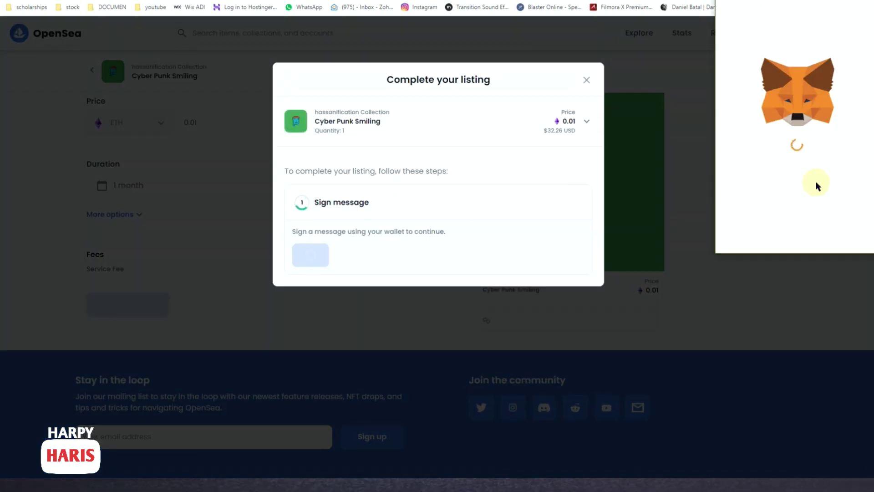
click(837, 226)
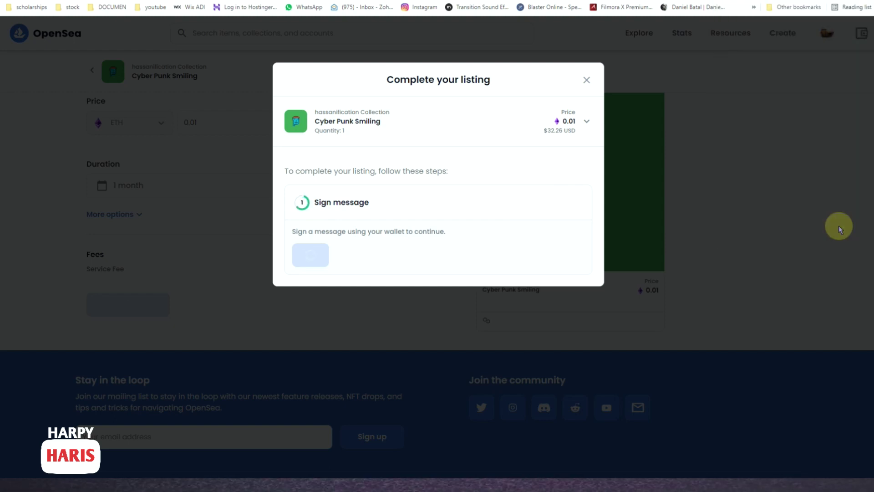